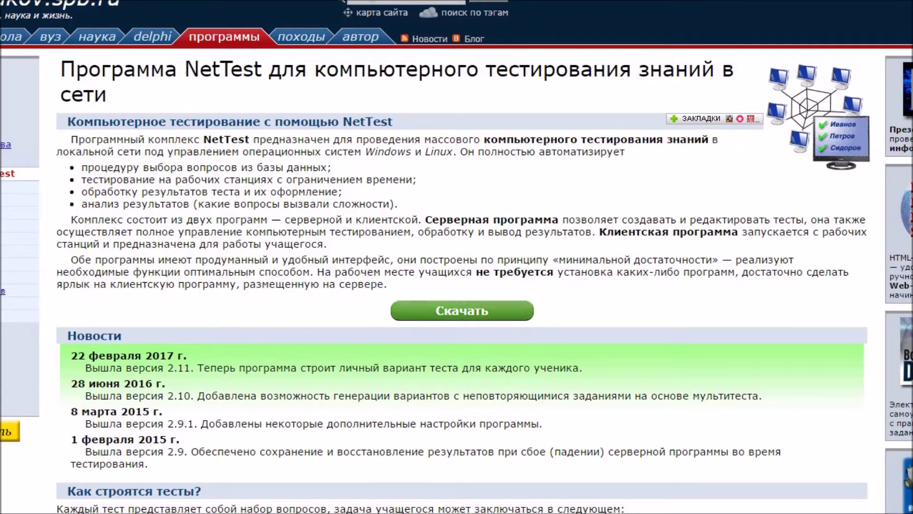
Open the NetTest download page and review its archive contents, the test packages and the professional version section
{"action": "left_click", "coordinate": [462, 310]}
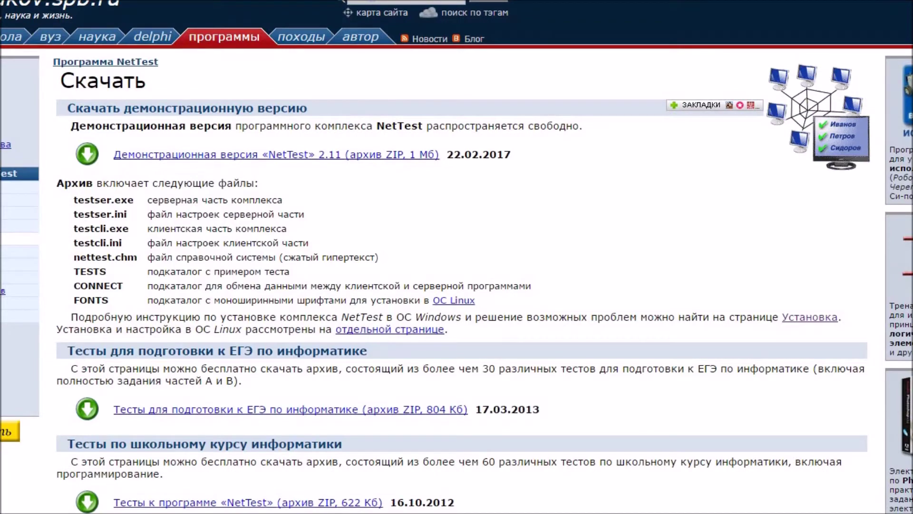
{"action": "scroll", "coordinate": [456, 257], "scroll_direction": "down", "scroll_amount": 3}
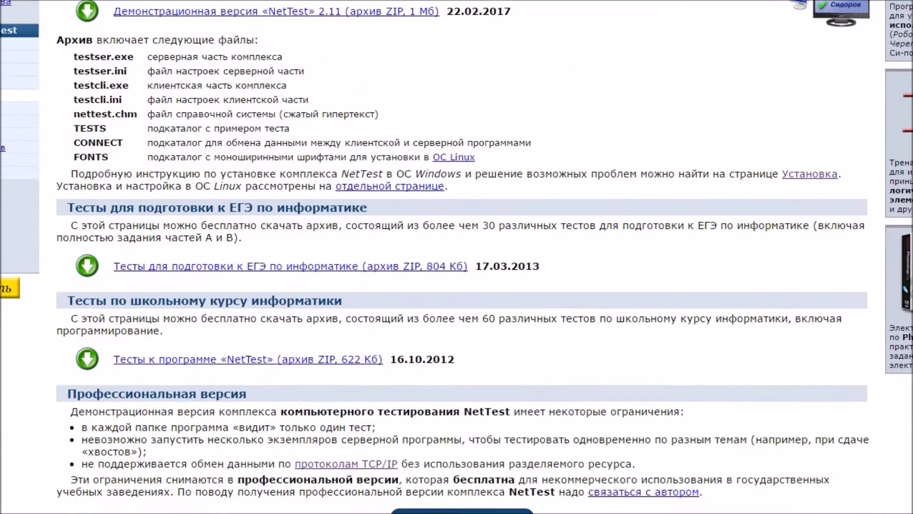
{"action": "scroll", "coordinate": [456, 257], "scroll_direction": "up", "scroll_amount": 3}
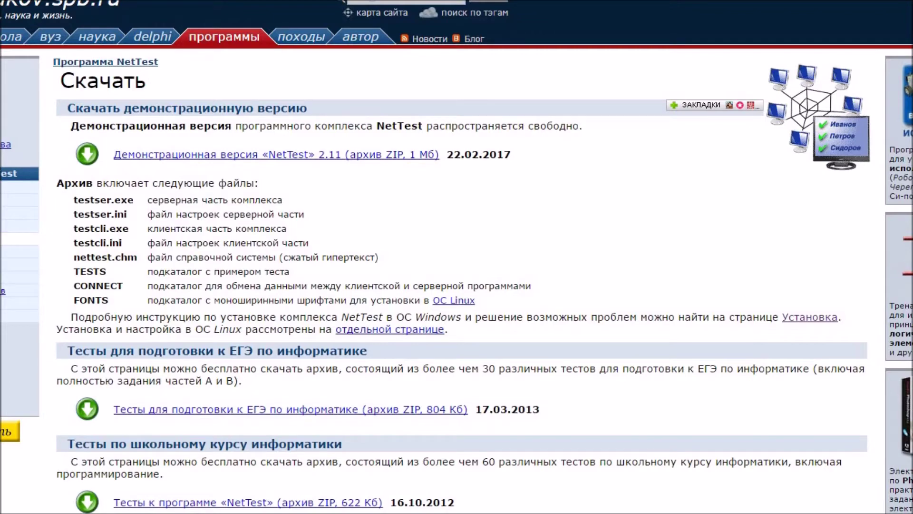
{"action": "scroll", "coordinate": [457, 257], "scroll_direction": "down", "scroll_amount": 4}
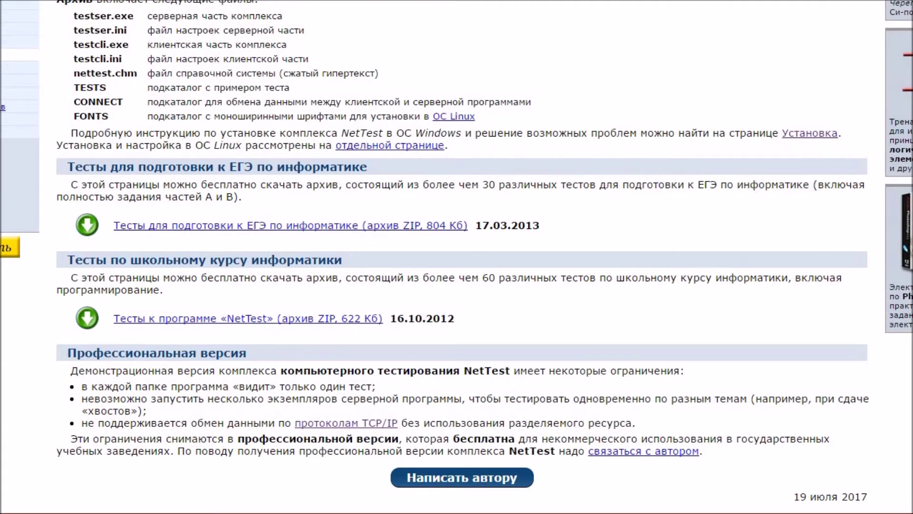
{"action": "scroll", "coordinate": [456, 257], "scroll_direction": "up", "scroll_amount": 4}
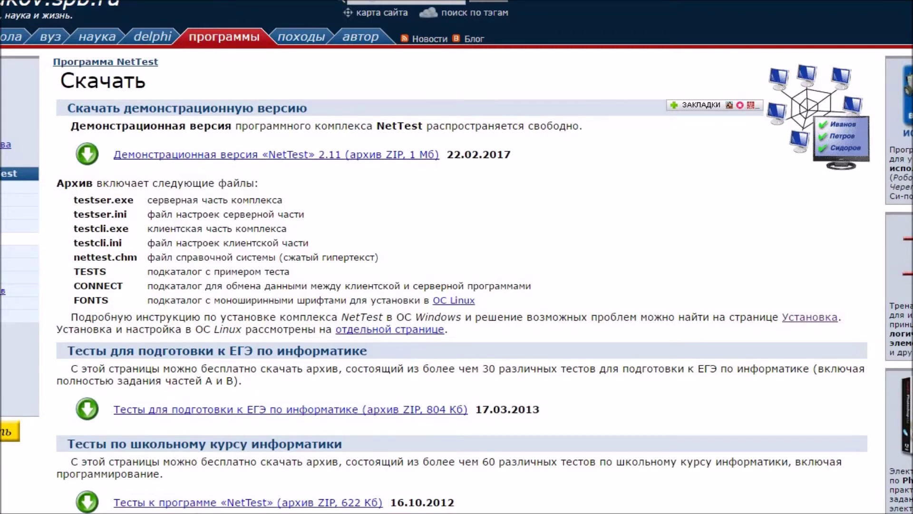
Switch to the Downloads folder in File Explorer, launch the testser application from testserpro, and look through its question list
{"action": "left_click", "coordinate": [138, 475]}
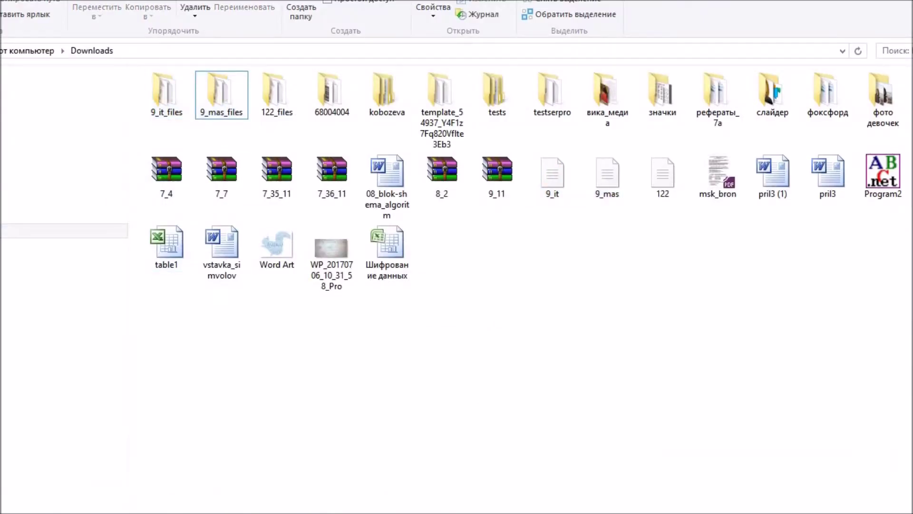
{"action": "double_click", "coordinate": [552, 95]}
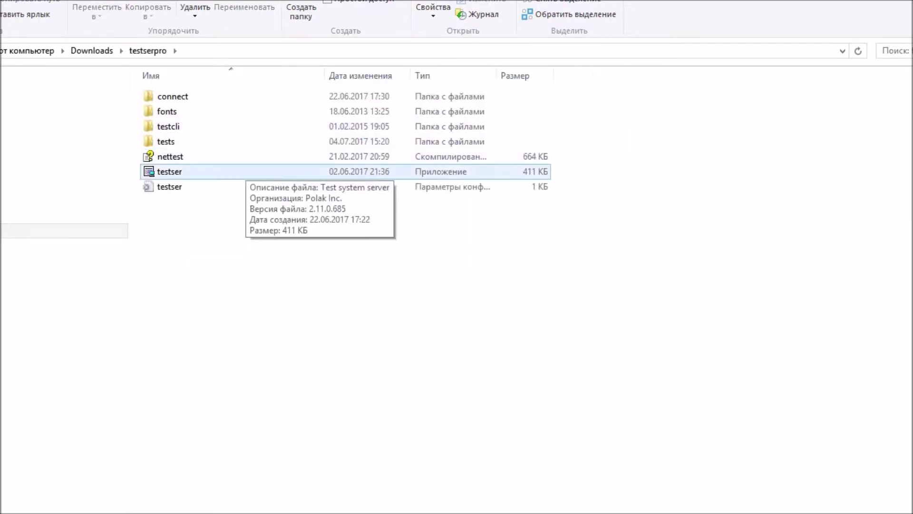
{"action": "left_click", "coordinate": [245, 171]}
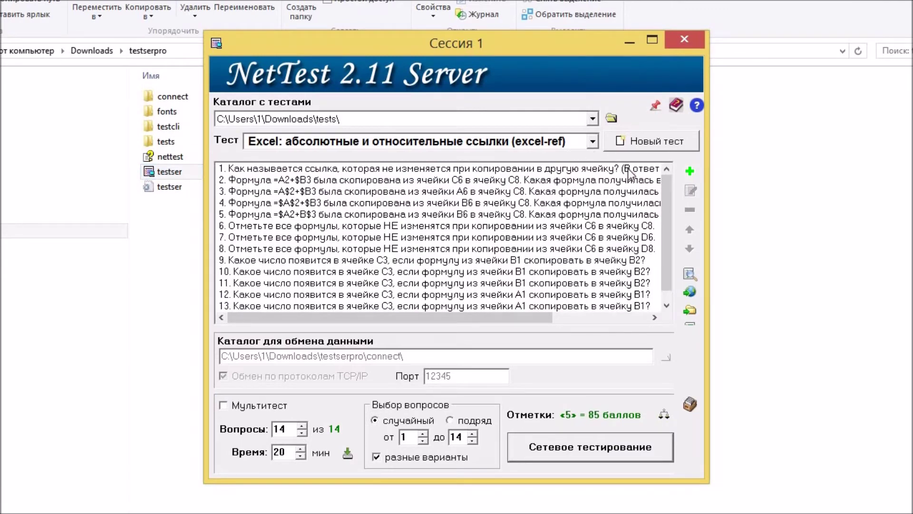
{"action": "scroll", "coordinate": [672, 248], "scroll_direction": "down", "scroll_amount": 1}
{"action": "scroll", "coordinate": [670, 219], "scroll_direction": "up", "scroll_amount": 1}
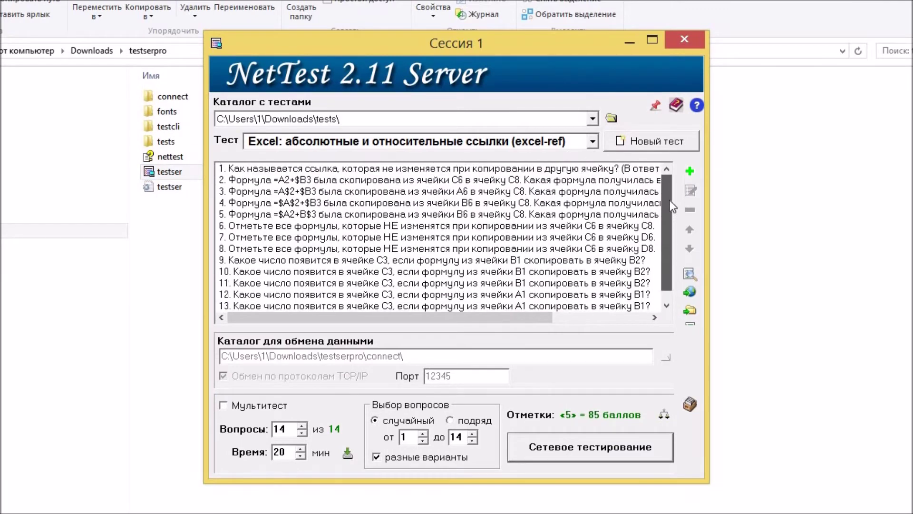
Create a new test with catalogue name and test name пробный1 and a time limit of 10 minutes
{"action": "left_click", "coordinate": [661, 143]}
{"action": "left_click_drag", "start_coordinate": [153, 174], "coordinate": [148, 175]}
{"action": "left_click", "coordinate": [423, 120]}
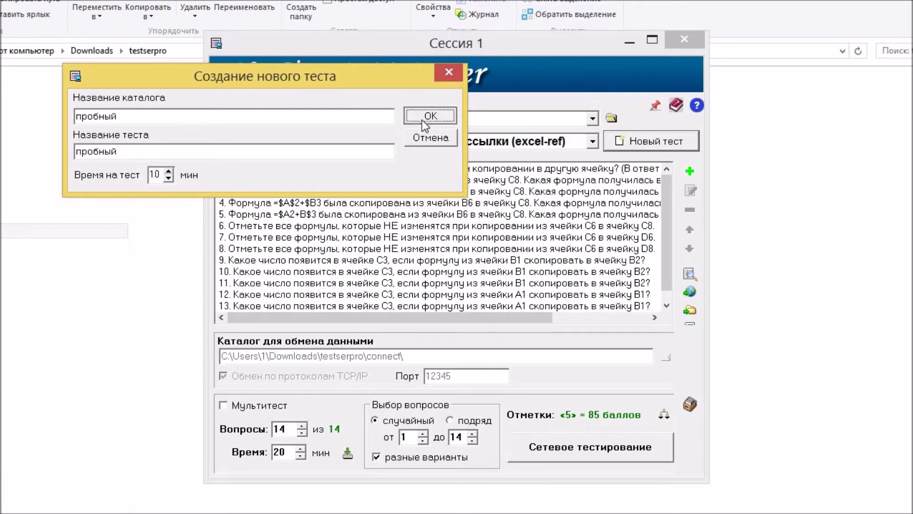
{"action": "left_click", "coordinate": [457, 285]}
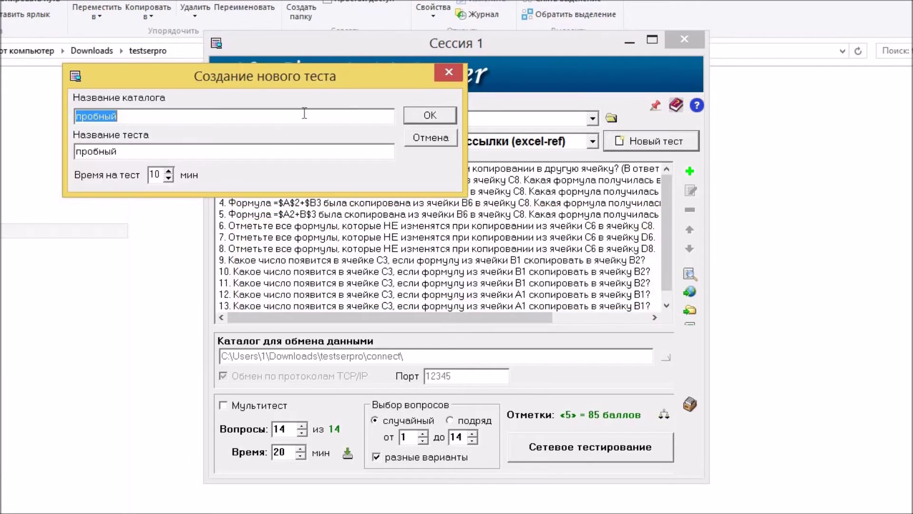
{"action": "left_click", "coordinate": [242, 117]}
{"action": "type", "text": "1"}
{"action": "left_click", "coordinate": [211, 150]}
{"action": "type", "text": "1"}
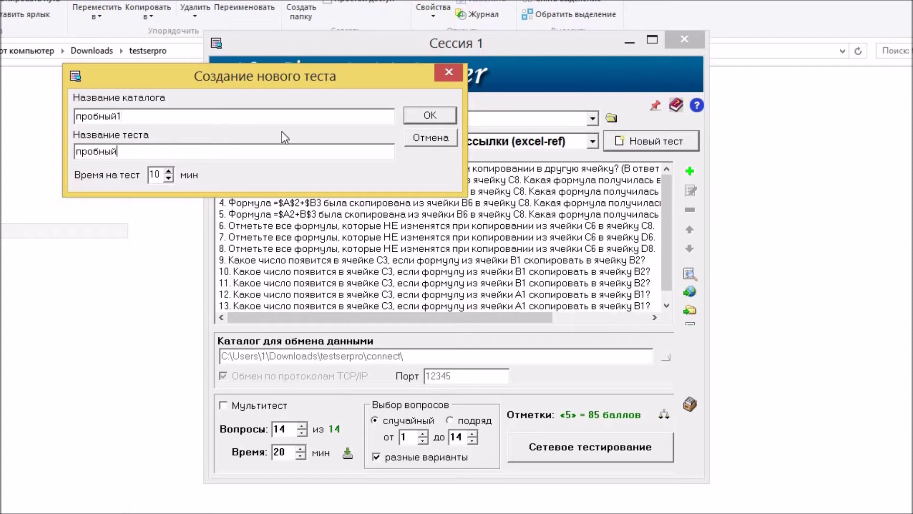
{"action": "left_click", "coordinate": [428, 116]}
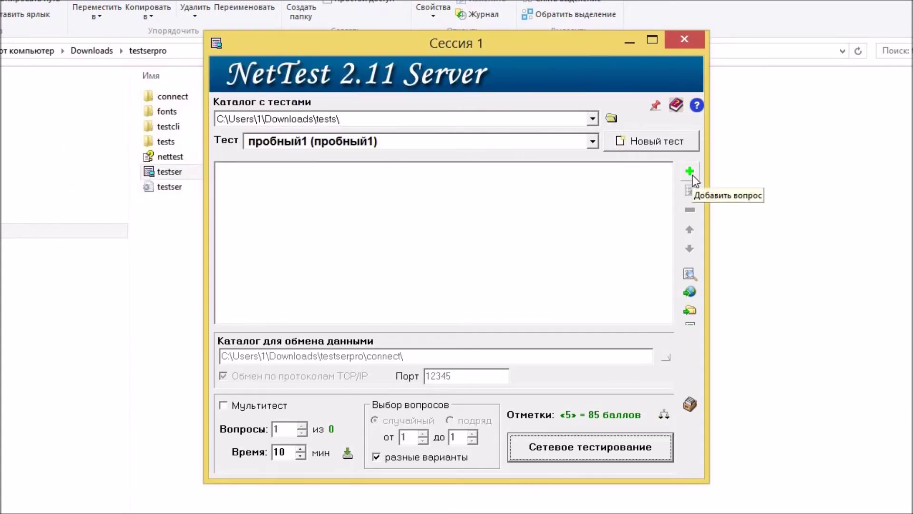
Open the new question editor to view the answer fields and question types, and cancel it
{"action": "left_click", "coordinate": [691, 173]}
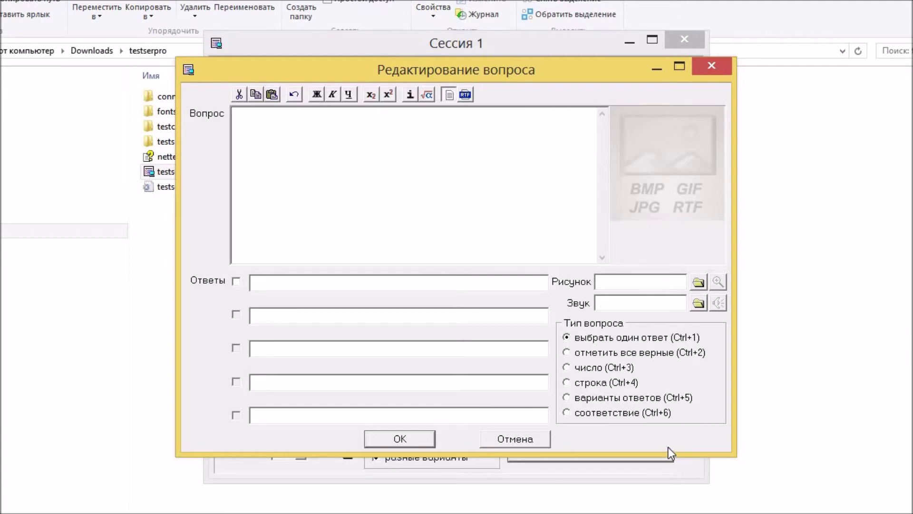
{"action": "left_click", "coordinate": [529, 437]}
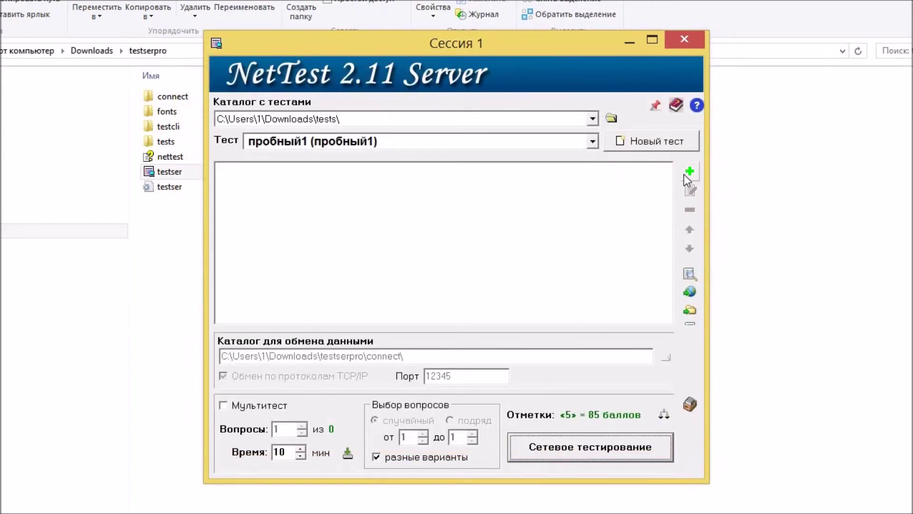
View the web-page export dialog for the test, browse it to Downloads, cancel the export and close NetTest Server
{"action": "left_click", "coordinate": [690, 292]}
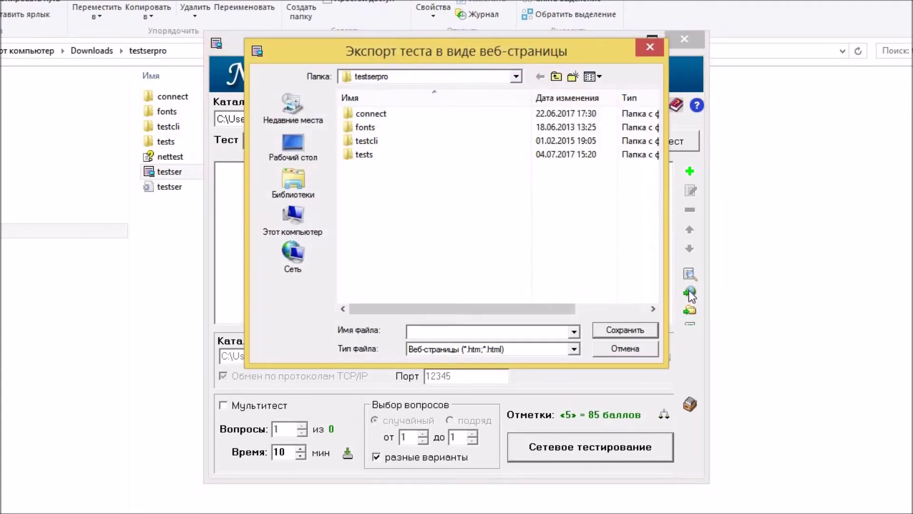
{"action": "left_click", "coordinate": [307, 217]}
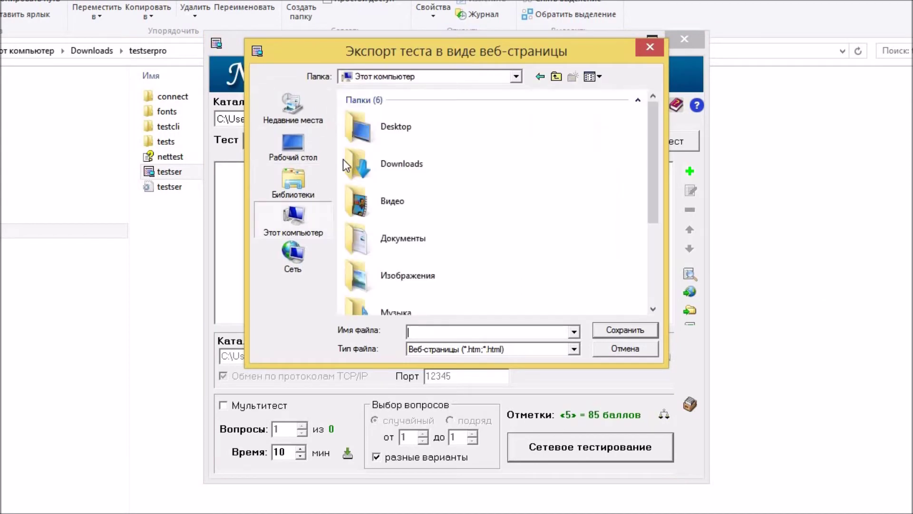
{"action": "double_click", "coordinate": [374, 165]}
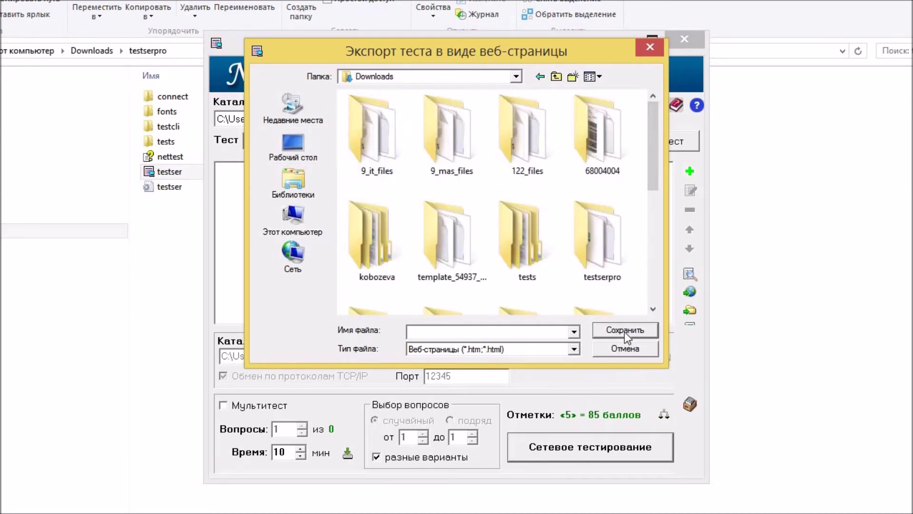
{"action": "left_click", "coordinate": [625, 349]}
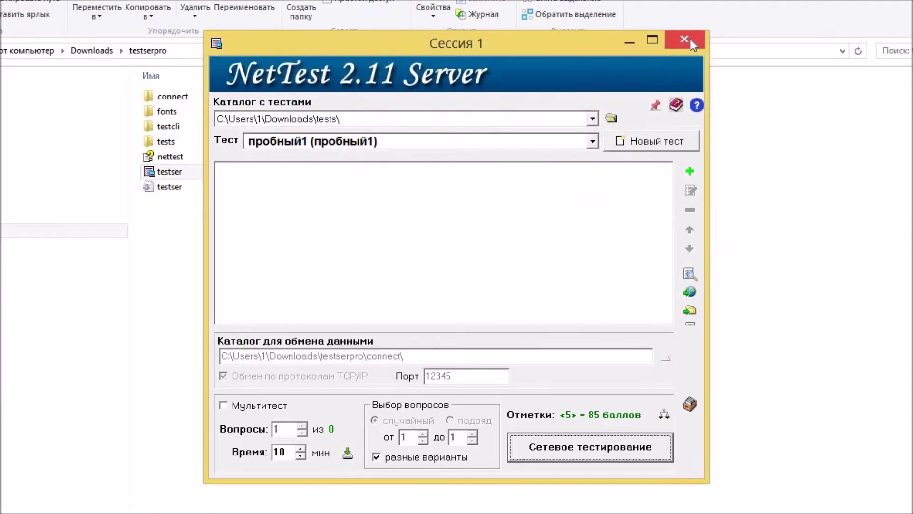
{"action": "left_click", "coordinate": [691, 40]}
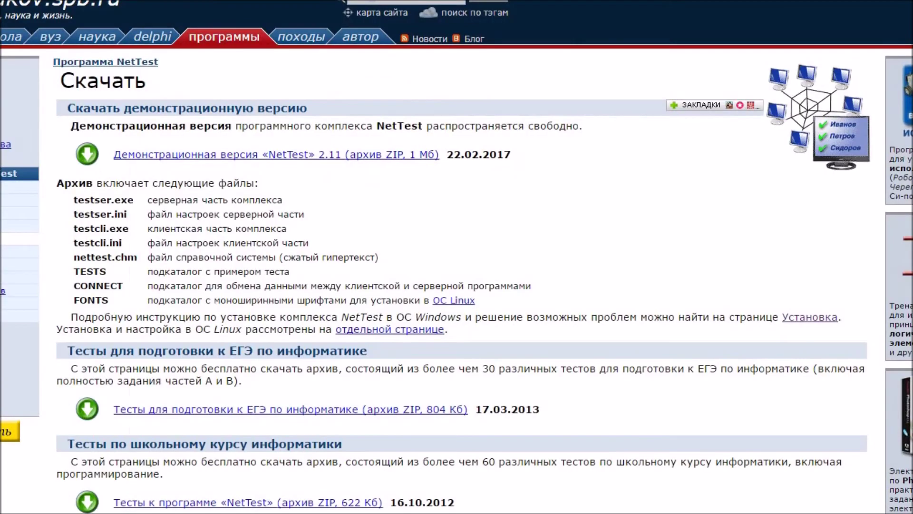
Open a new File Explorer window and connect to the previously used FTP address on 68edu.ru
{"action": "key", "text": "super+d"}
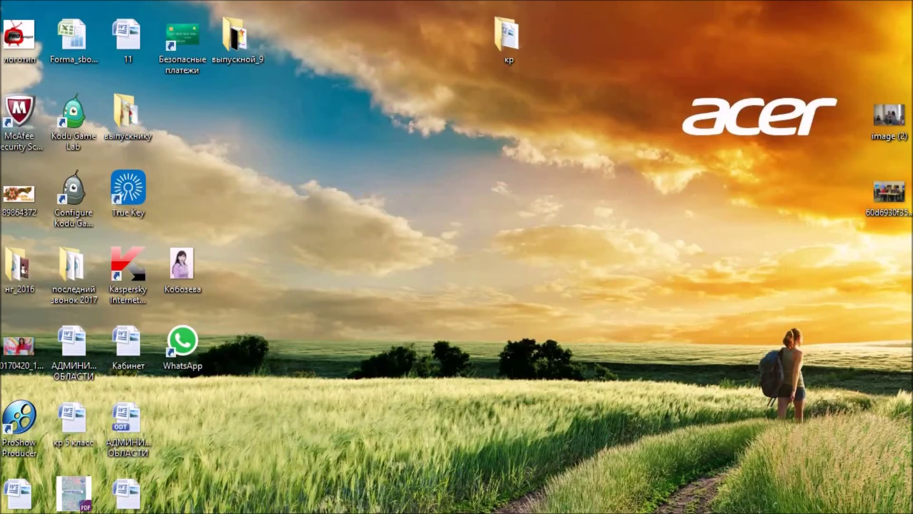
{"action": "key", "text": "super+e"}
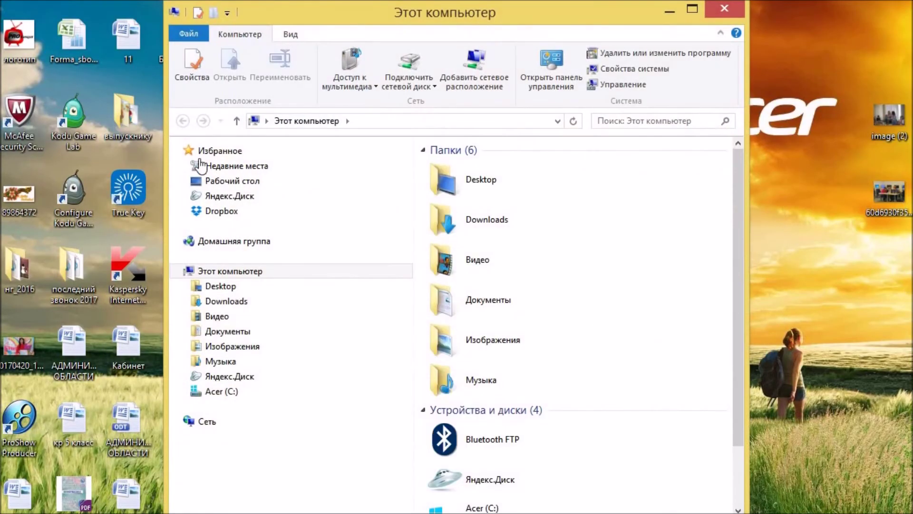
{"action": "left_click", "coordinate": [348, 121]}
{"action": "left_click", "coordinate": [372, 121]}
{"action": "key", "text": "BackSpace"}
{"action": "type", "text": "а"}
{"action": "key", "text": "BackSpace"}
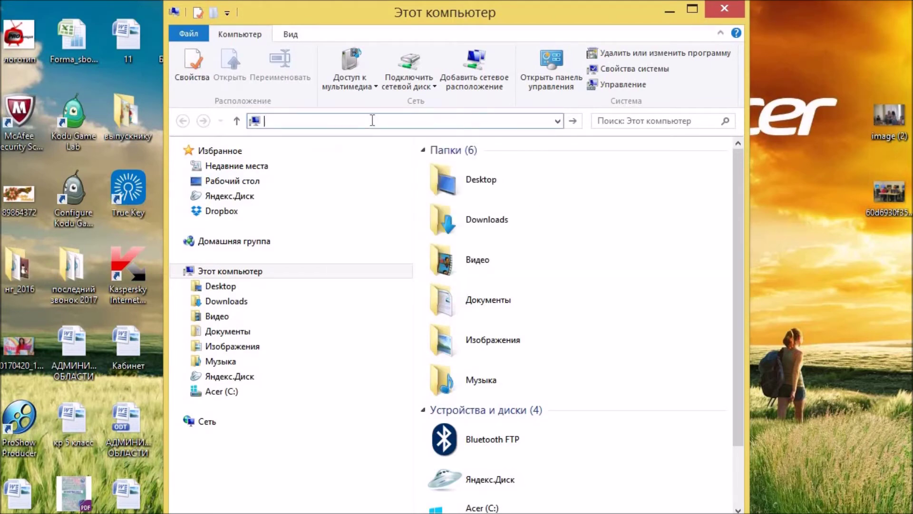
{"action": "type", "text": "ftp"}
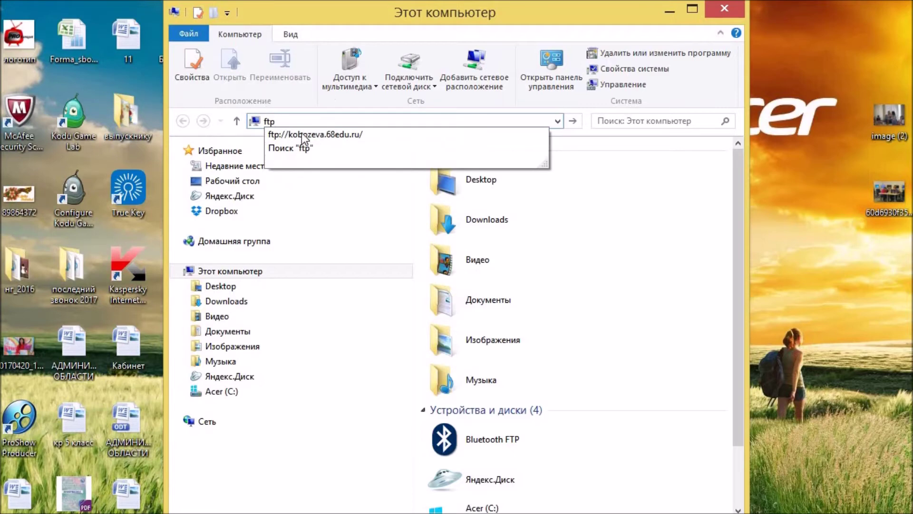
{"action": "left_click", "coordinate": [302, 134]}
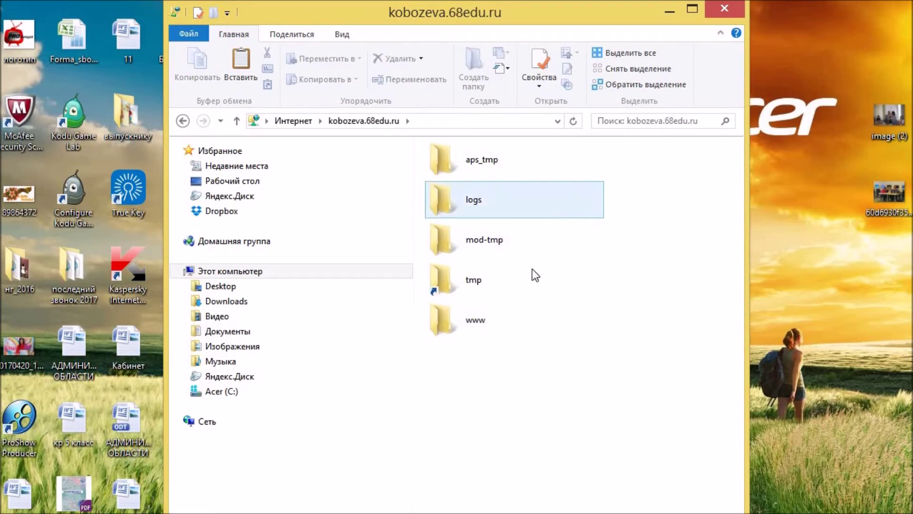
Open the site's own folder inside www, maximize the window and view the contents of the test folder
{"action": "double_click", "coordinate": [473, 329]}
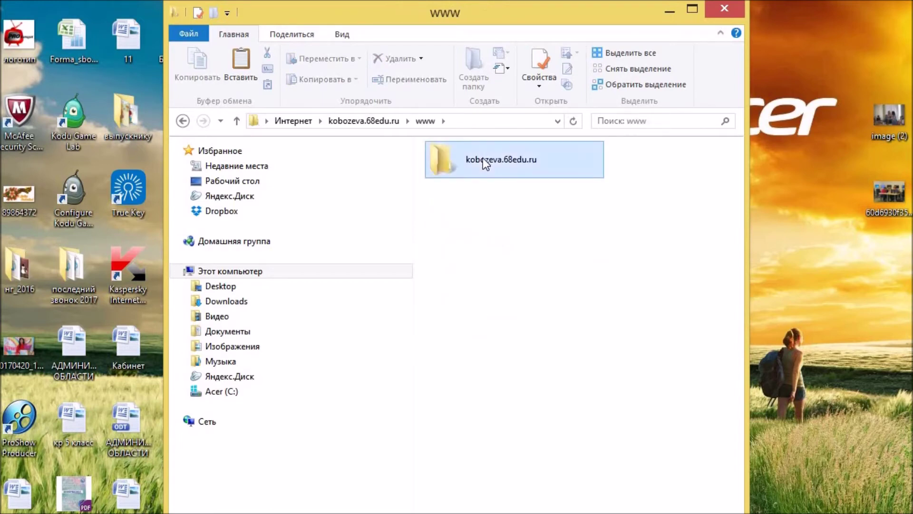
{"action": "double_click", "coordinate": [483, 158]}
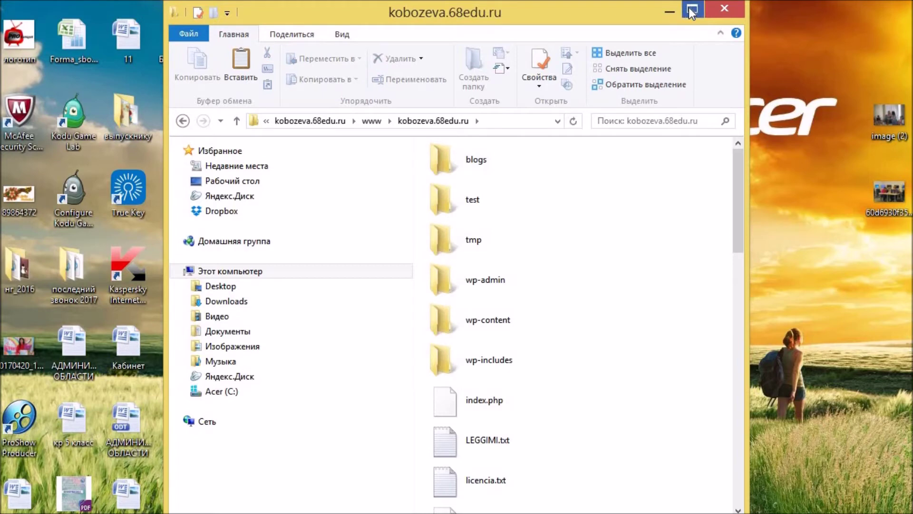
{"action": "left_click", "coordinate": [688, 7]}
{"action": "left_click", "coordinate": [339, 129]}
{"action": "double_click", "coordinate": [349, 99]}
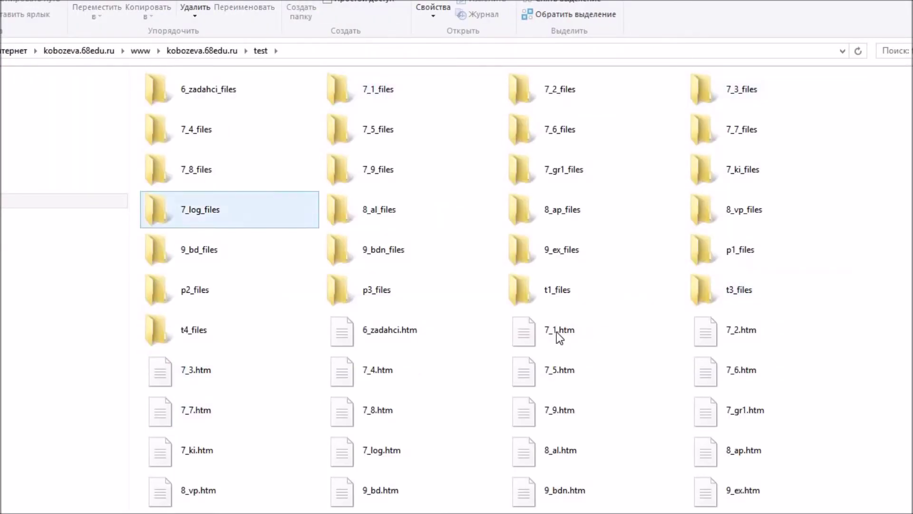
{"action": "scroll", "coordinate": [557, 332], "scroll_direction": "down", "scroll_amount": 1}
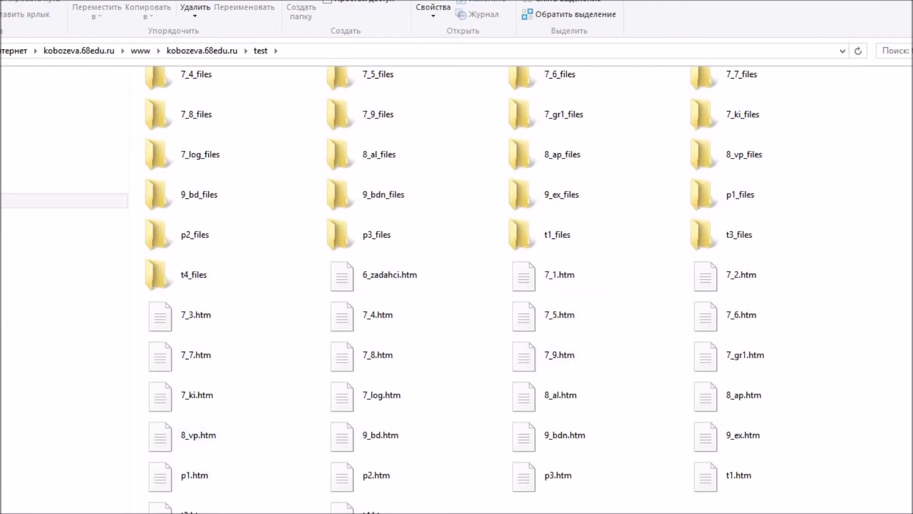
Copy the 9_it web page and its 9_it_files folder from the local Downloads folder
{"action": "left_click", "coordinate": [135, 494]}
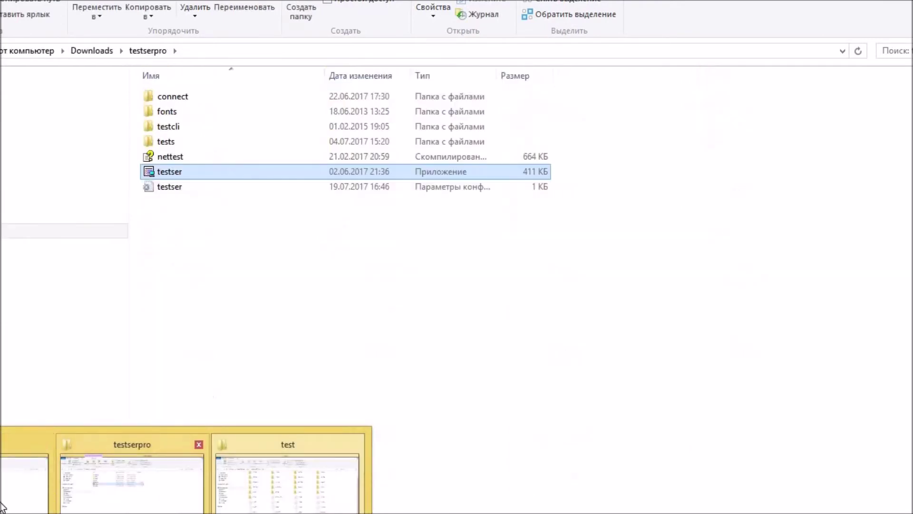
{"action": "scroll", "coordinate": [57, 231], "scroll_direction": "up", "scroll_amount": 2}
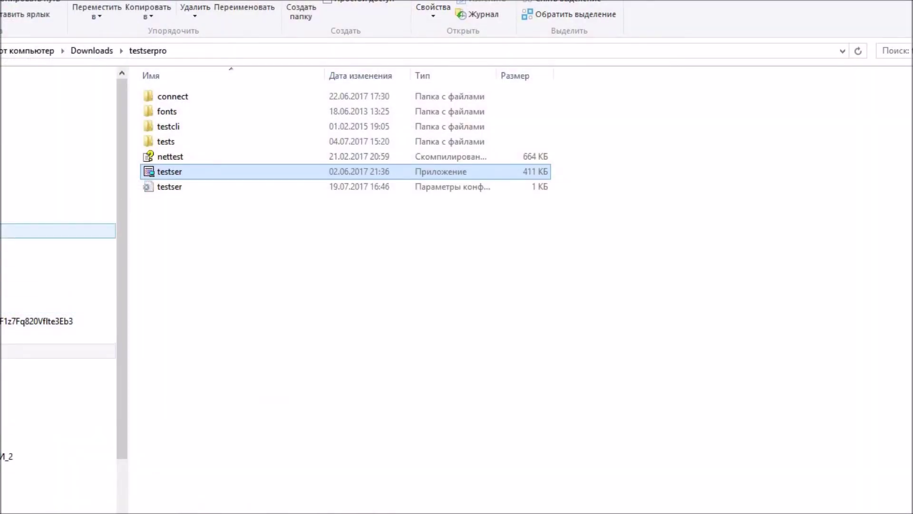
{"action": "left_click", "coordinate": [57, 230]}
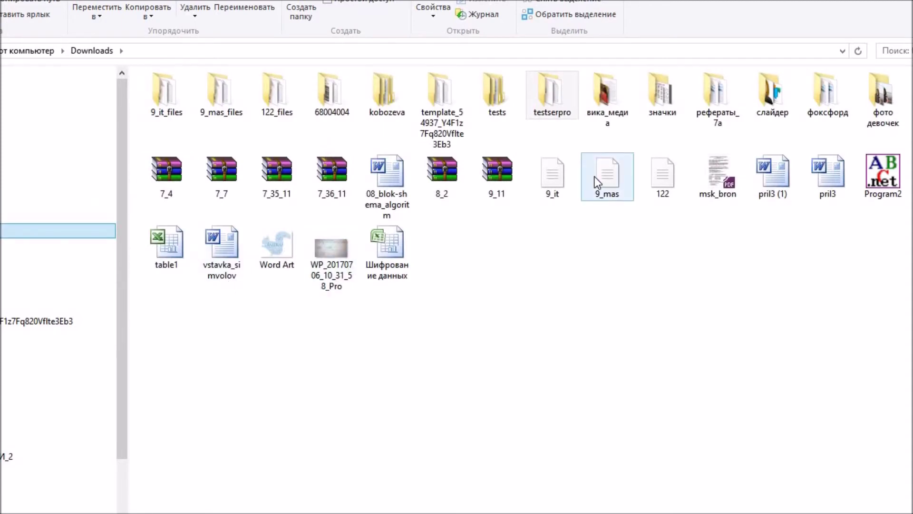
{"action": "left_click", "coordinate": [562, 179]}
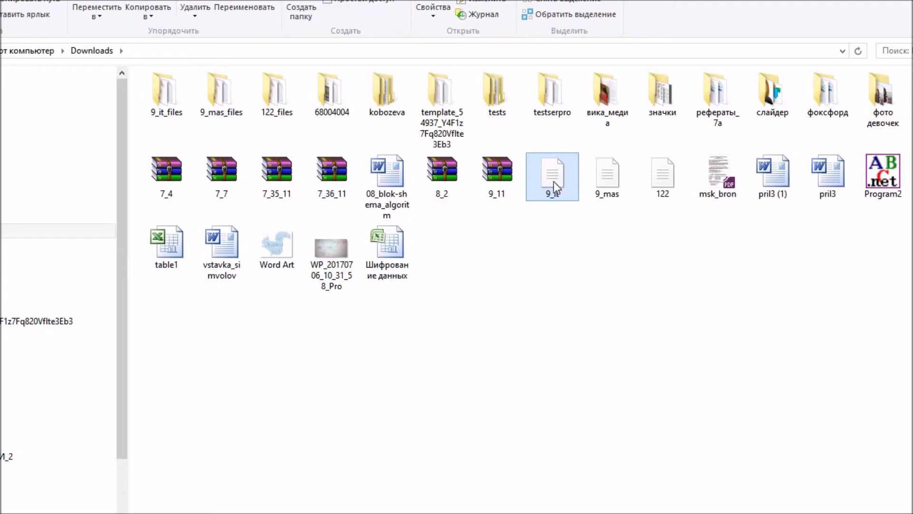
{"action": "left_click", "coordinate": [170, 94], "text": "ctrl"}
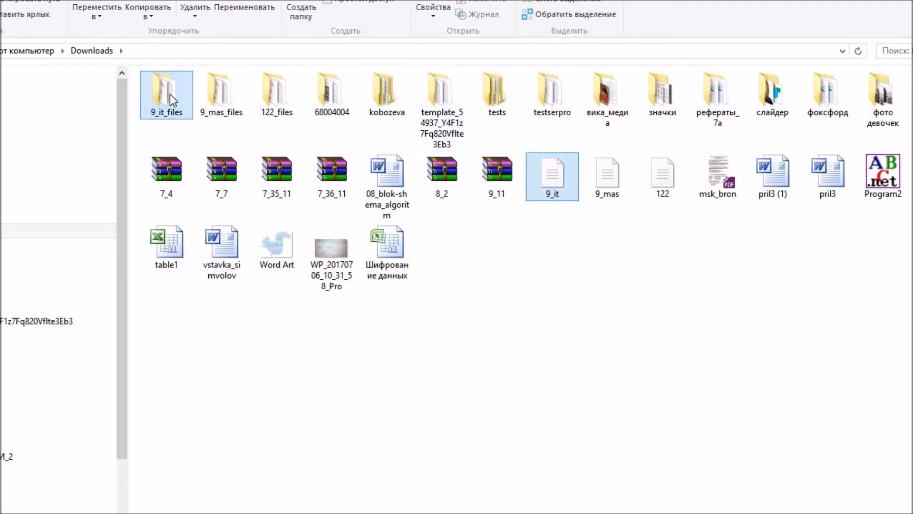
{"action": "right_click", "coordinate": [170, 94]}
{"action": "left_click", "coordinate": [238, 366]}
Paste the copied 9_it web page and 9_it_files folder into the website's test folder on the FTP server
{"action": "left_click", "coordinate": [135, 513]}
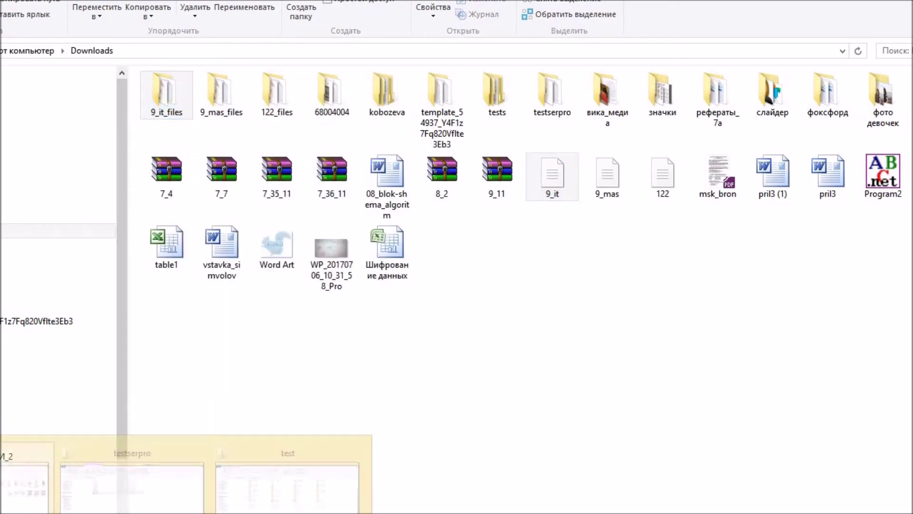
{"action": "left_click", "coordinate": [288, 483]}
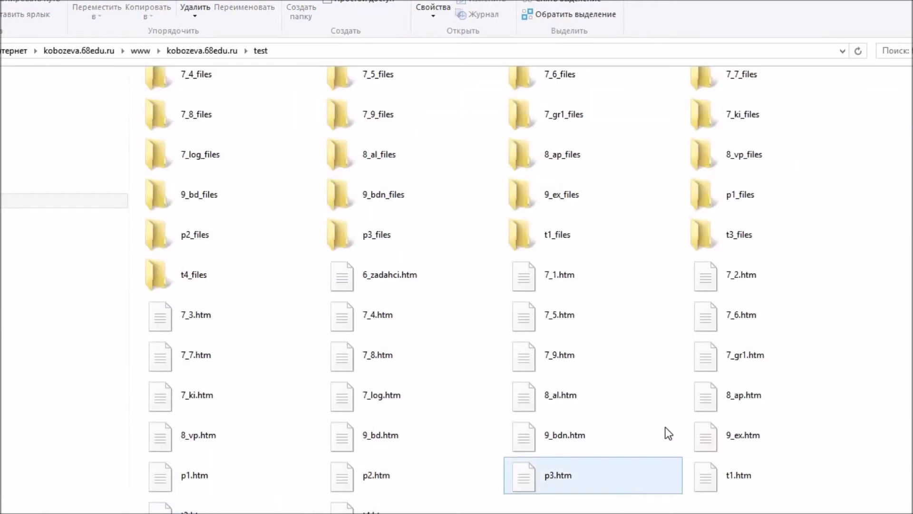
{"action": "right_click", "coordinate": [662, 241]}
{"action": "left_click", "coordinate": [700, 321]}
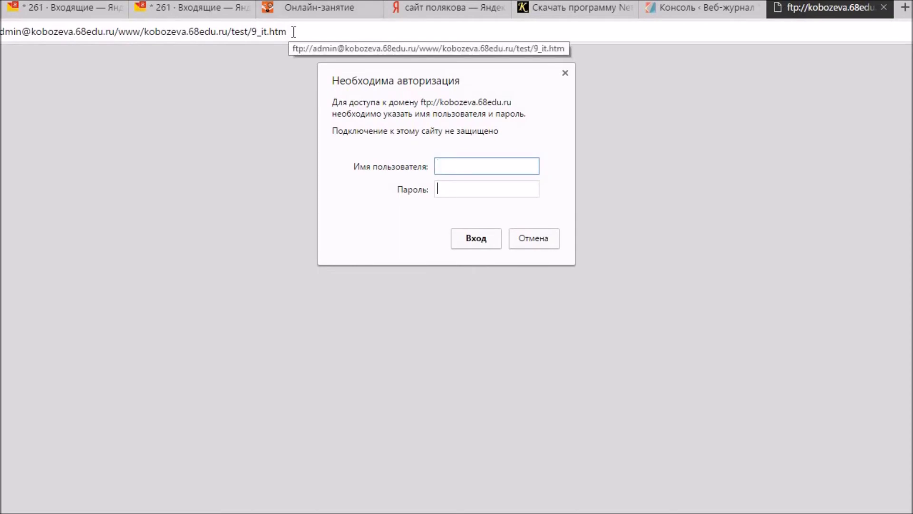
Copy the part of the 9_it.htm FTP address that follows www/ and open it as a web page in a new browser tab
{"action": "left_click", "coordinate": [293, 31]}
{"action": "left_click_drag", "start_coordinate": [261, 31], "coordinate": [97, 30]}
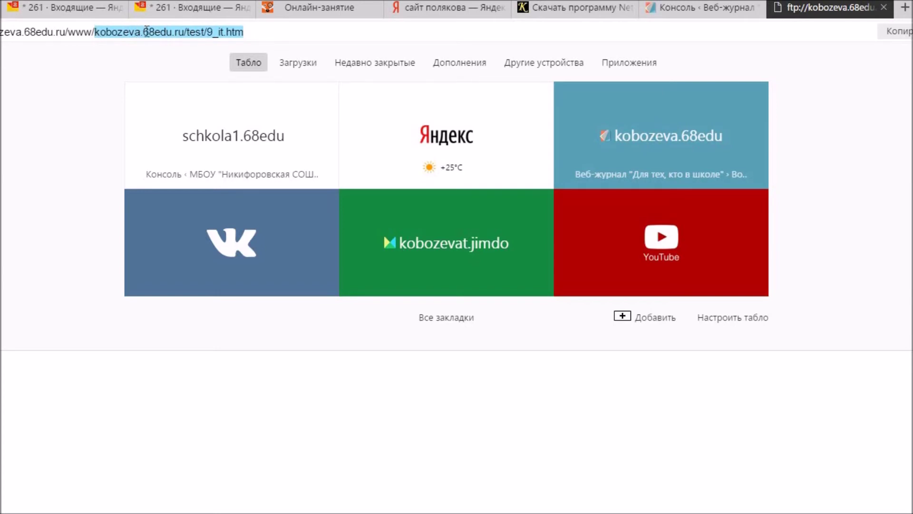
{"action": "right_click", "coordinate": [147, 31]}
{"action": "left_click", "coordinate": [178, 57]}
{"action": "left_click", "coordinate": [905, 8]}
{"action": "right_click", "coordinate": [206, 38]}
{"action": "left_click", "coordinate": [250, 82]}
{"action": "key", "text": "Return"}
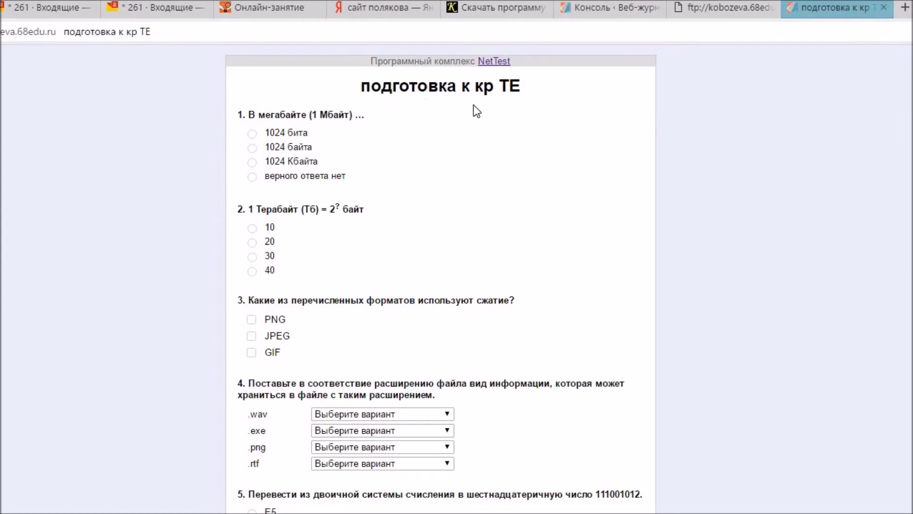
Copy the full web address of the opened 9_it.htm test page
{"action": "left_click", "coordinate": [141, 34]}
{"action": "right_click", "coordinate": [116, 30]}
{"action": "left_click", "coordinate": [163, 59]}
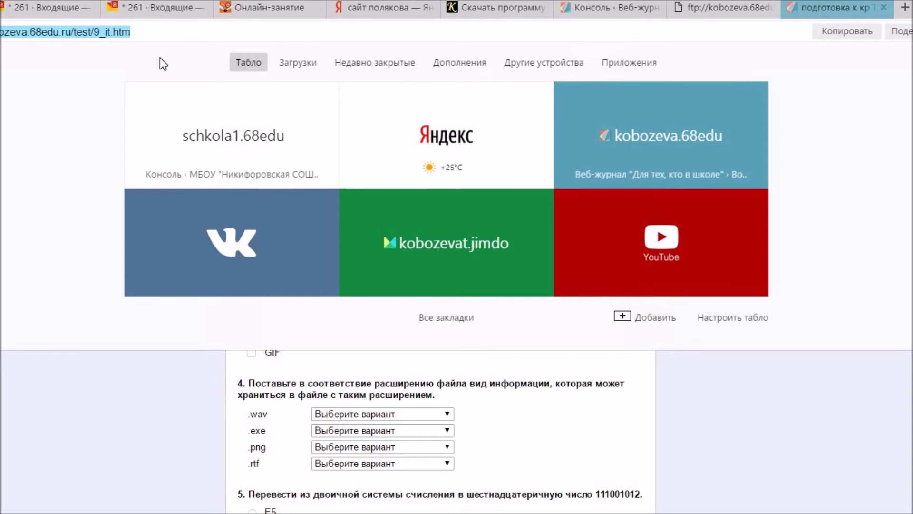
Go from the WordPress console to the site's Ученику section and open its "Проверь себя" post for editing
{"action": "left_click", "coordinate": [603, 7]}
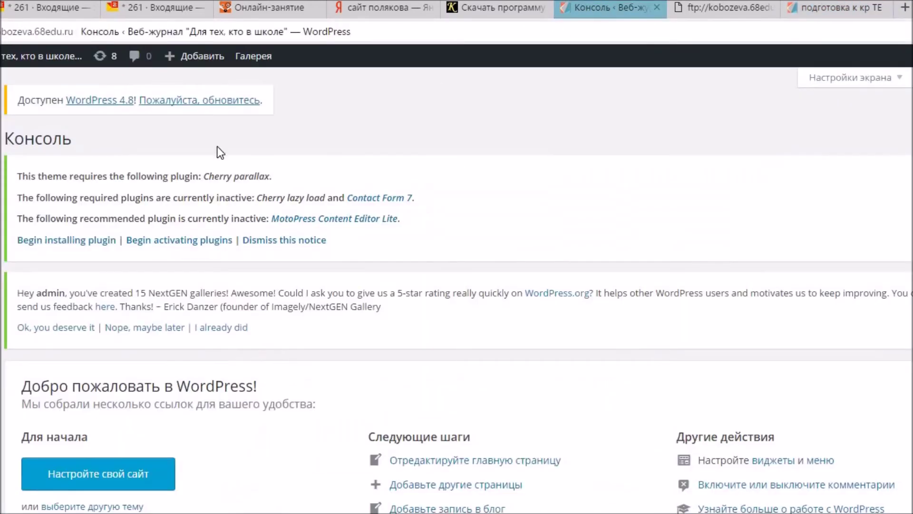
{"action": "left_click", "coordinate": [30, 54]}
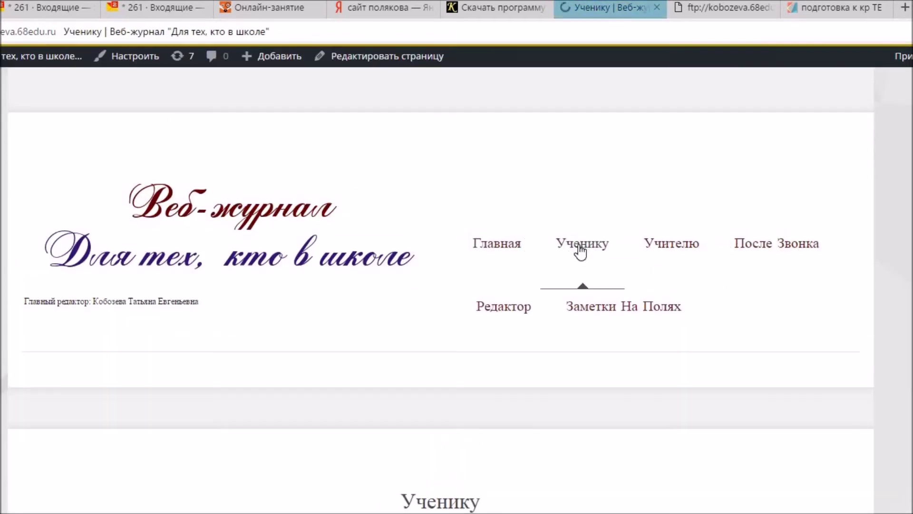
{"action": "scroll", "coordinate": [579, 252], "scroll_direction": "down", "scroll_amount": 3}
{"action": "scroll", "coordinate": [579, 250], "scroll_direction": "down", "scroll_amount": 3}
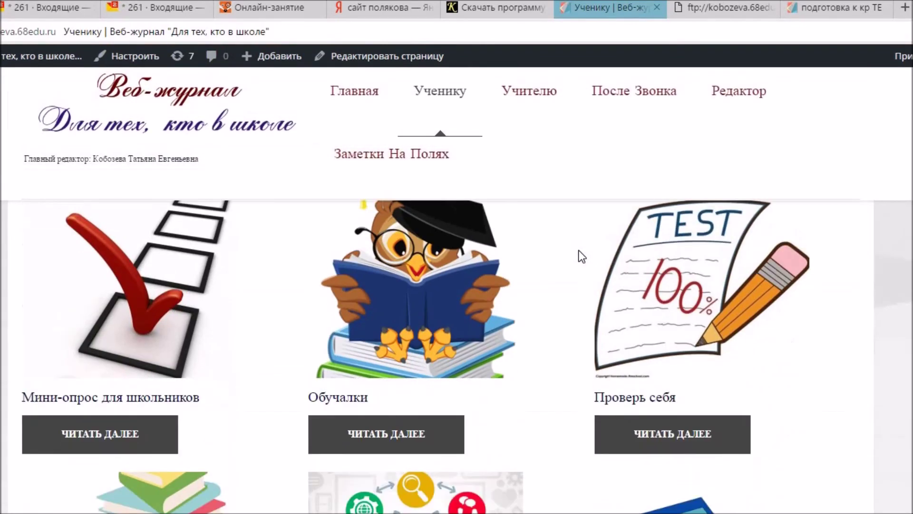
{"action": "left_click", "coordinate": [672, 440]}
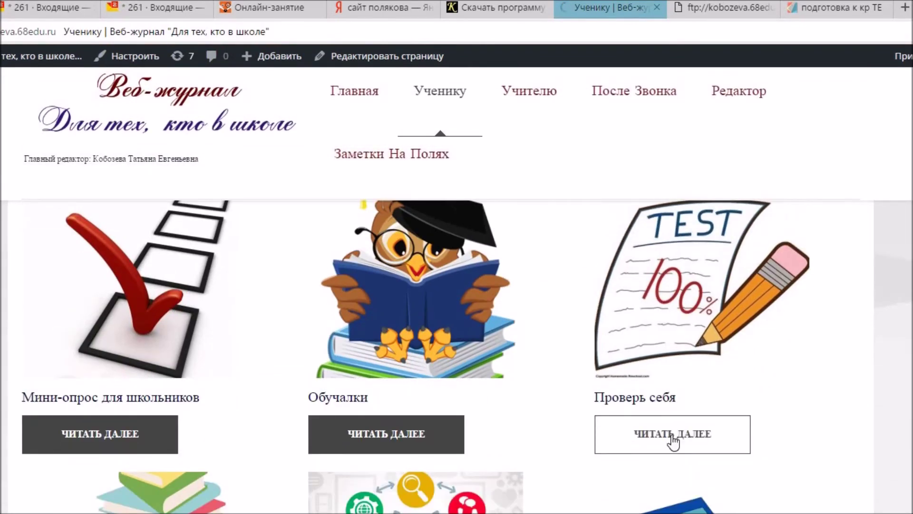
{"action": "scroll", "coordinate": [670, 432], "scroll_direction": "down", "scroll_amount": 5}
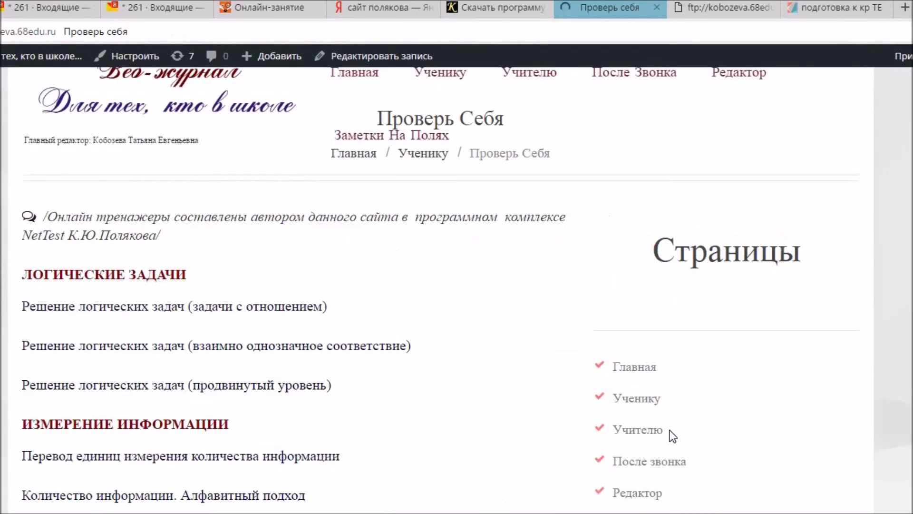
{"action": "left_click", "coordinate": [381, 57]}
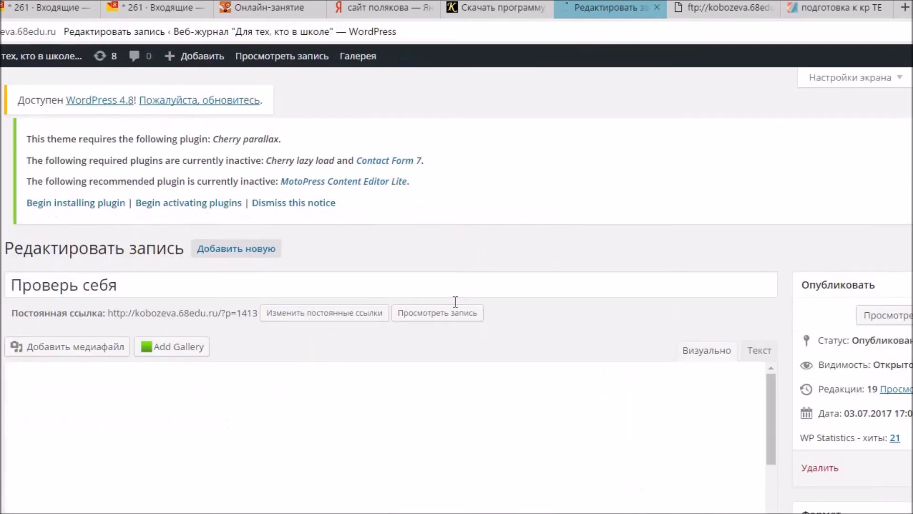
Add the line "Примерная контрольная работа по информатике за 9 класс" below the 7th-grade link at the end of the post
{"action": "scroll", "coordinate": [418, 377], "scroll_direction": "down", "scroll_amount": 10}
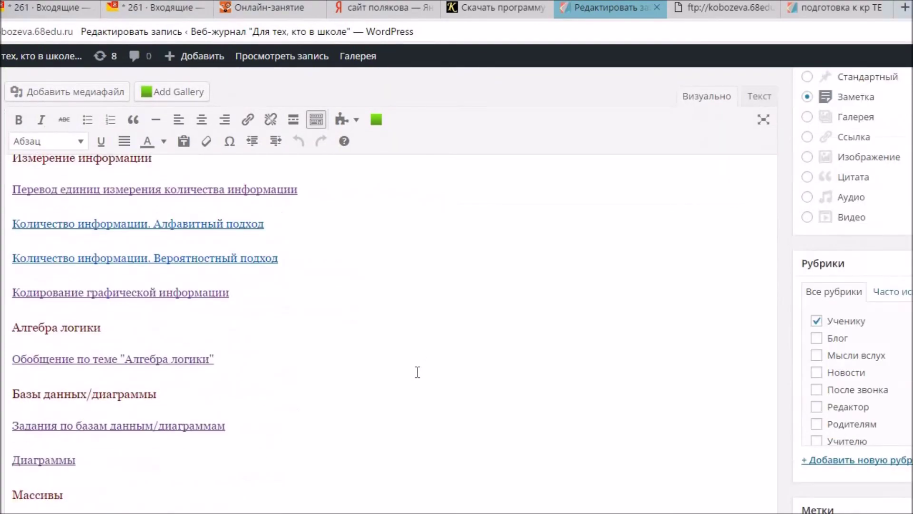
{"action": "scroll", "coordinate": [190, 395], "scroll_direction": "up", "scroll_amount": 10}
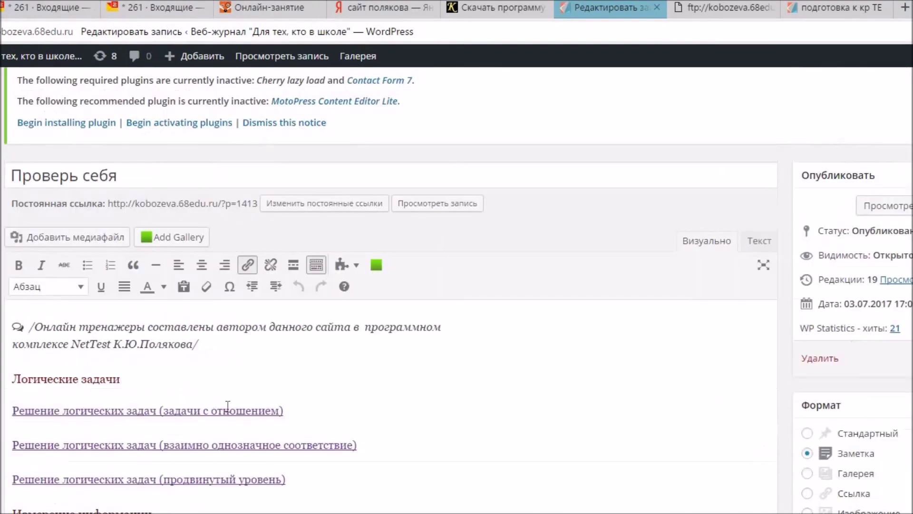
{"action": "scroll", "coordinate": [248, 416], "scroll_direction": "down", "scroll_amount": 1}
{"action": "scroll", "coordinate": [248, 416], "scroll_direction": "down", "scroll_amount": 15}
{"action": "scroll", "coordinate": [232, 277], "scroll_direction": "up", "scroll_amount": 6}
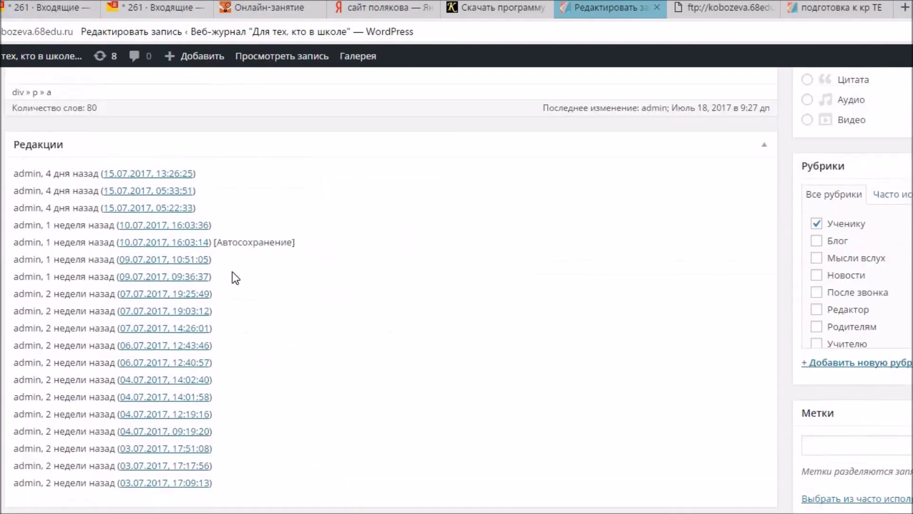
{"action": "left_click", "coordinate": [239, 134]}
{"action": "left_click", "coordinate": [246, 134]}
{"action": "key", "text": "Return"}
{"action": "type", "text": "Ghb"}
{"action": "key", "text": "BackSpace"}
{"action": "key", "text": "BackSpace"}
{"action": "key", "text": "BackSpace"}
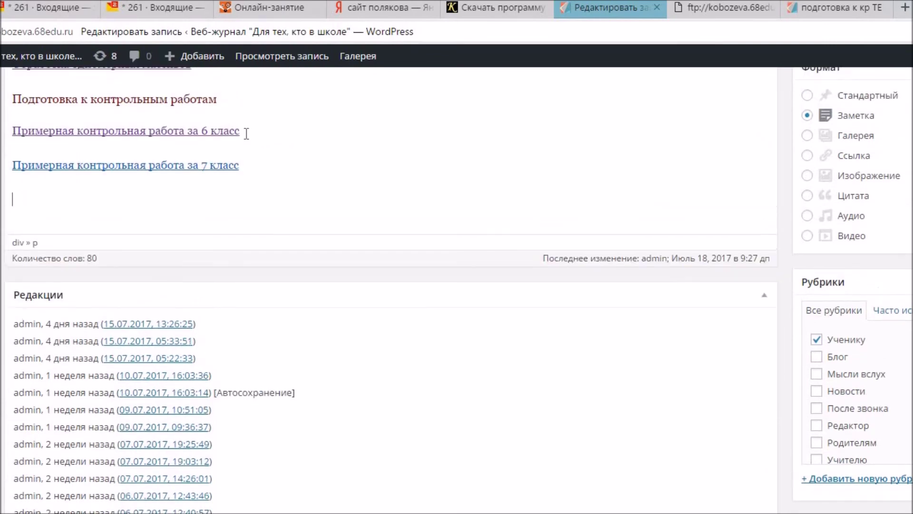
{"action": "type", "text": "Примерная контрольная р"}
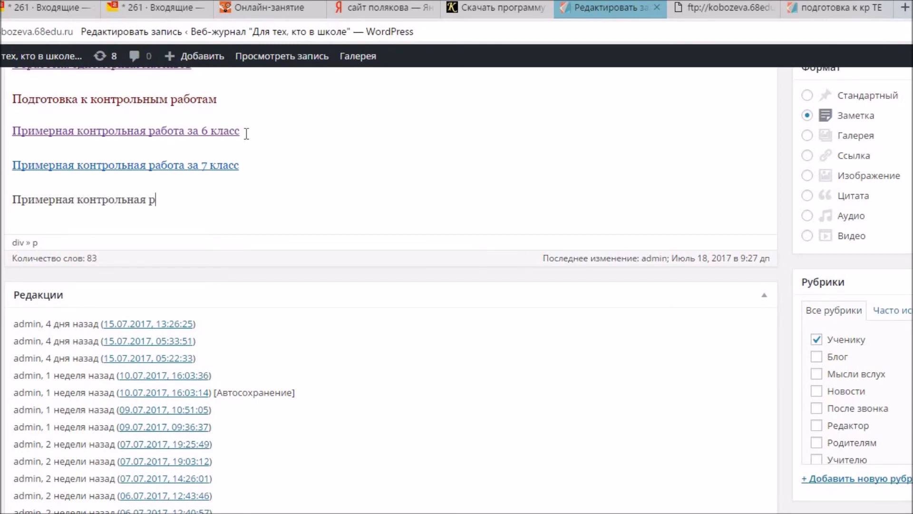
{"action": "type", "text": "абота по информатике"}
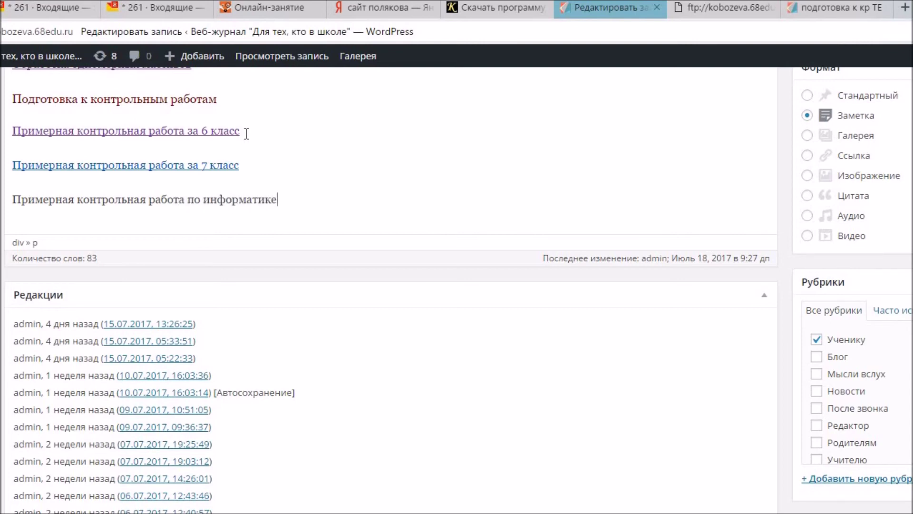
{"action": "type", "text": " за 9 класс"}
Link the new 9th-grade line to the copied test address, set to open in a new window, and update the post
{"action": "scroll", "coordinate": [361, 247], "scroll_direction": "up", "scroll_amount": 4}
{"action": "left_click_drag", "start_coordinate": [334, 413], "coordinate": [17, 390]}
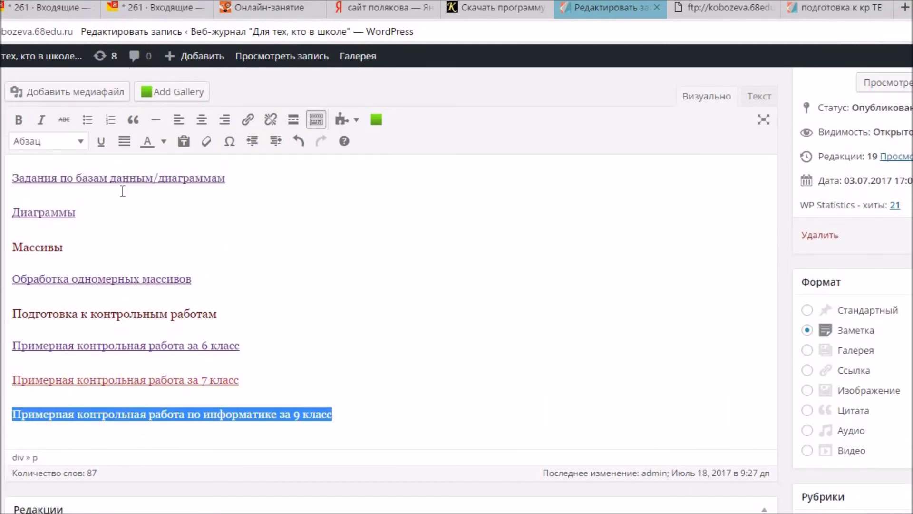
{"action": "left_click", "coordinate": [249, 120]}
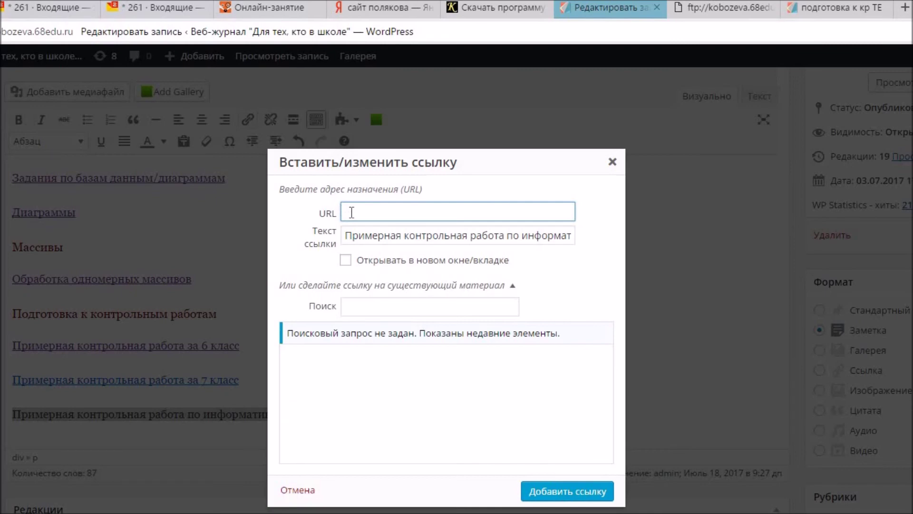
{"action": "right_click", "coordinate": [352, 212]}
{"action": "left_click", "coordinate": [402, 295]}
{"action": "left_click", "coordinate": [345, 260]}
{"action": "left_click", "coordinate": [568, 491]}
{"action": "left_click", "coordinate": [907, 234]}
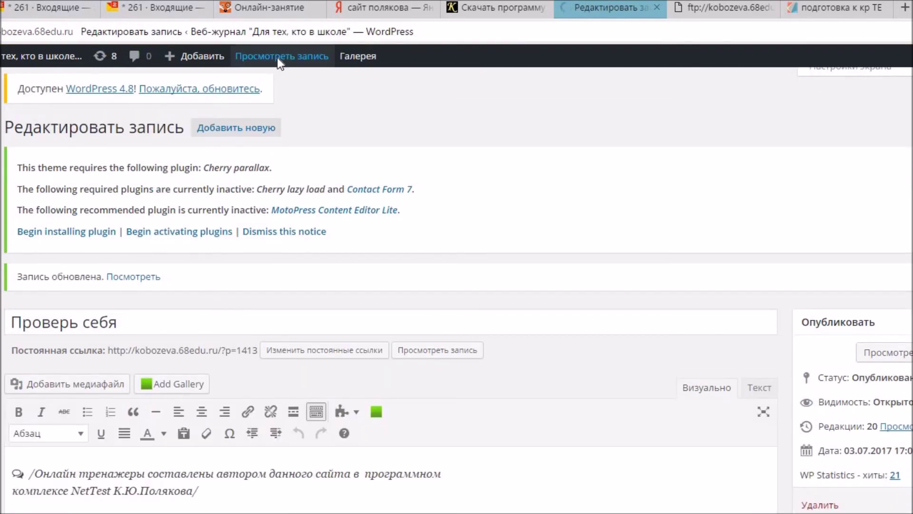
View the published post, open its 9th-grade informatics test link and look through the test questions
{"action": "left_click", "coordinate": [277, 58]}
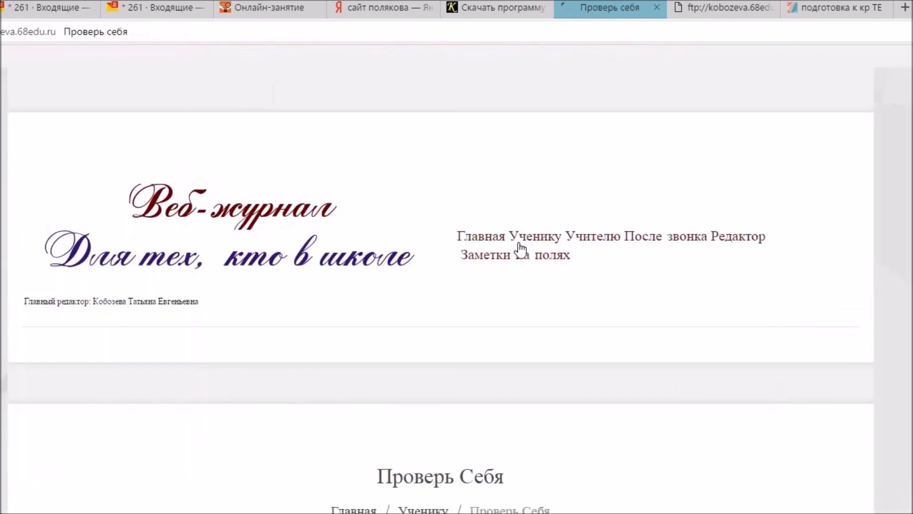
{"action": "scroll", "coordinate": [530, 240], "scroll_direction": "down", "scroll_amount": 15}
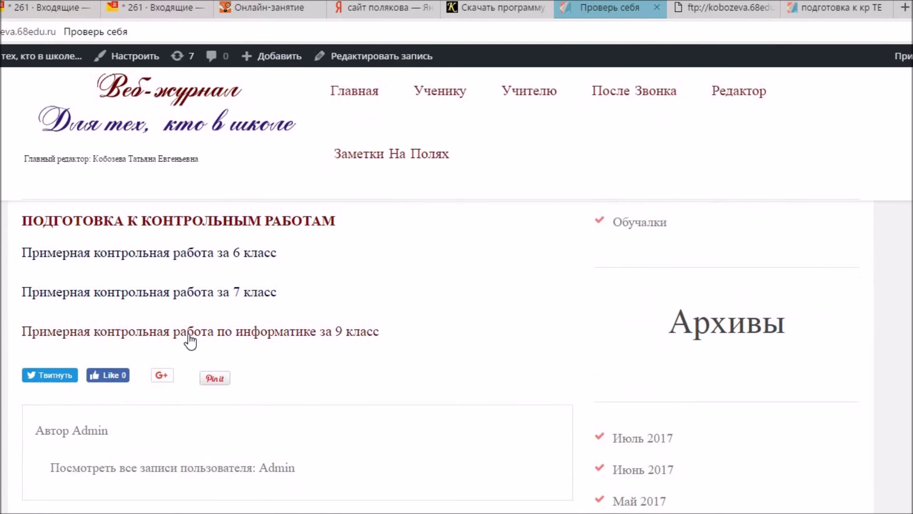
{"action": "left_click", "coordinate": [303, 333]}
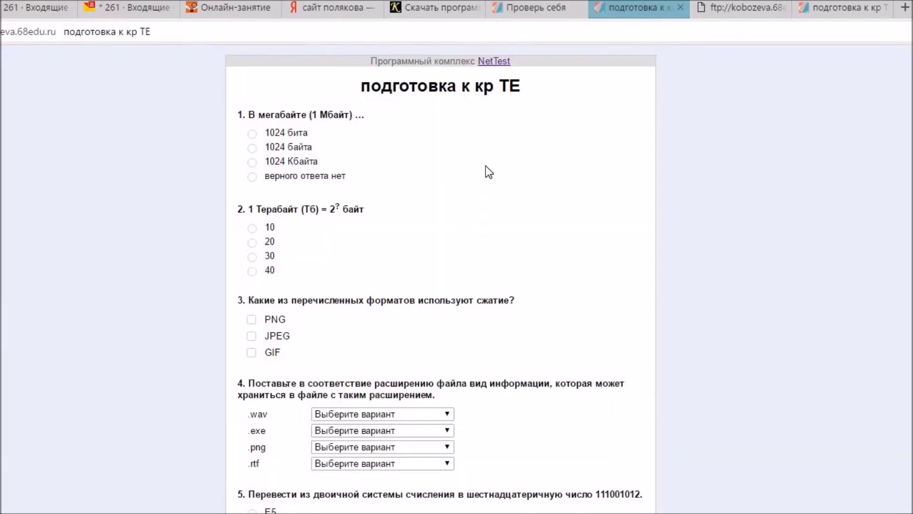
{"action": "scroll", "coordinate": [487, 164], "scroll_direction": "down", "scroll_amount": 9}
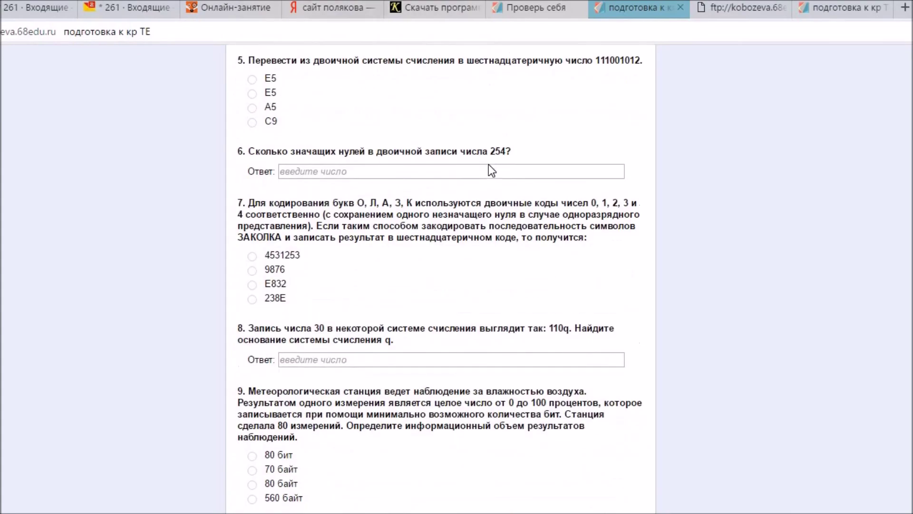